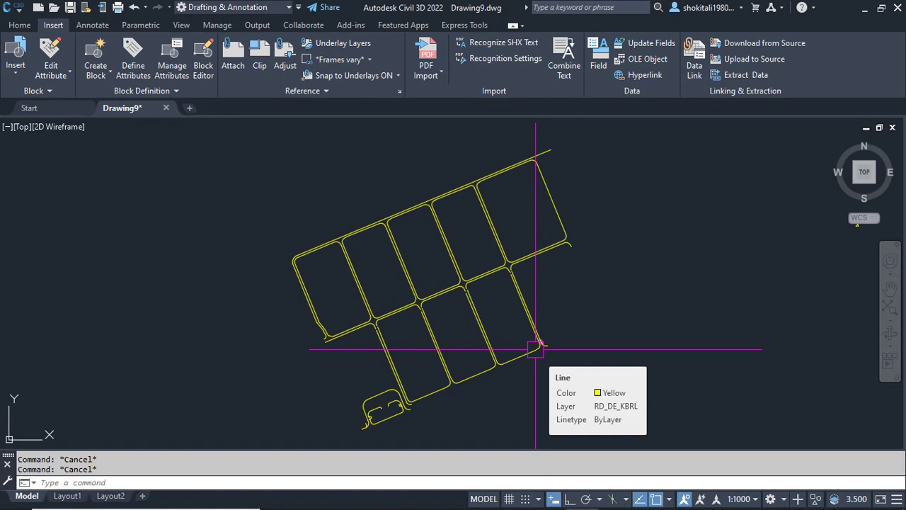
# - Switch to the Home tab to show the everyday drafting tools
pyautogui.click(20, 25)
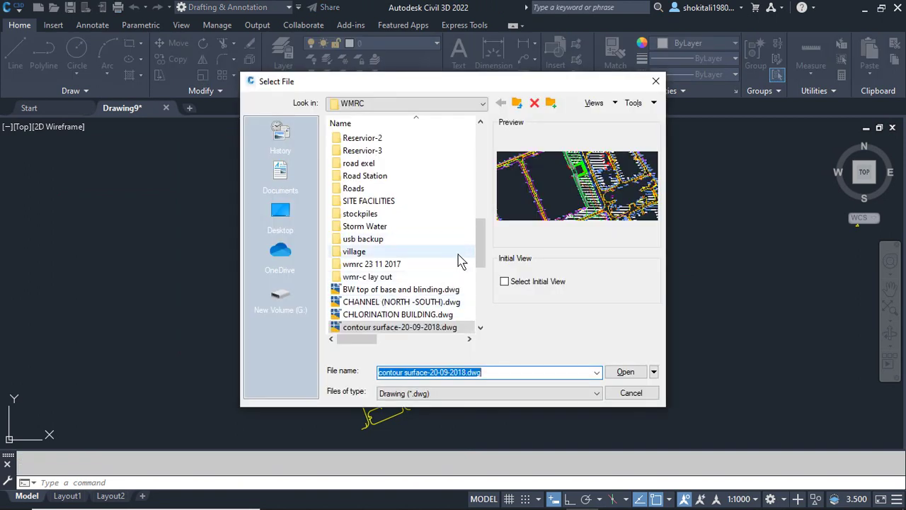
# - Filter the file list to DXF (*.dxf) and open asb gl 27-09-2018.dxf
pyautogui.click(437, 394)
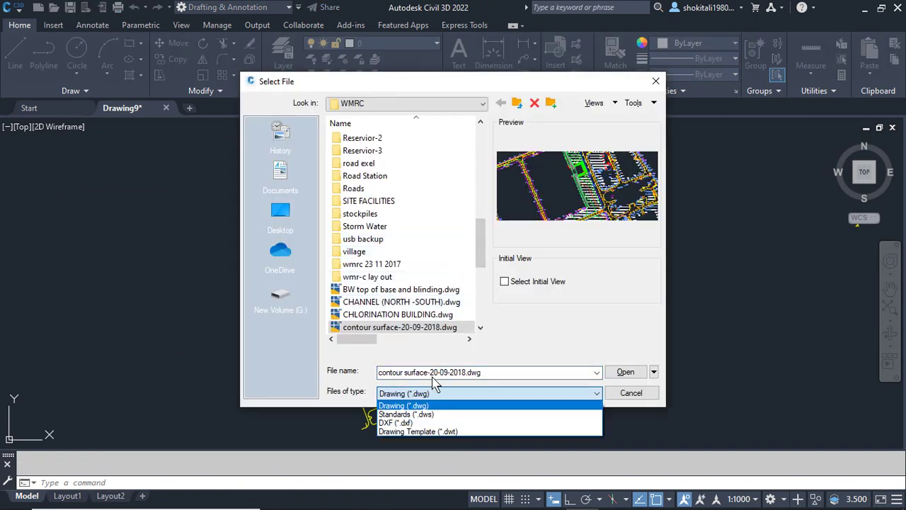
pyautogui.click(411, 422)
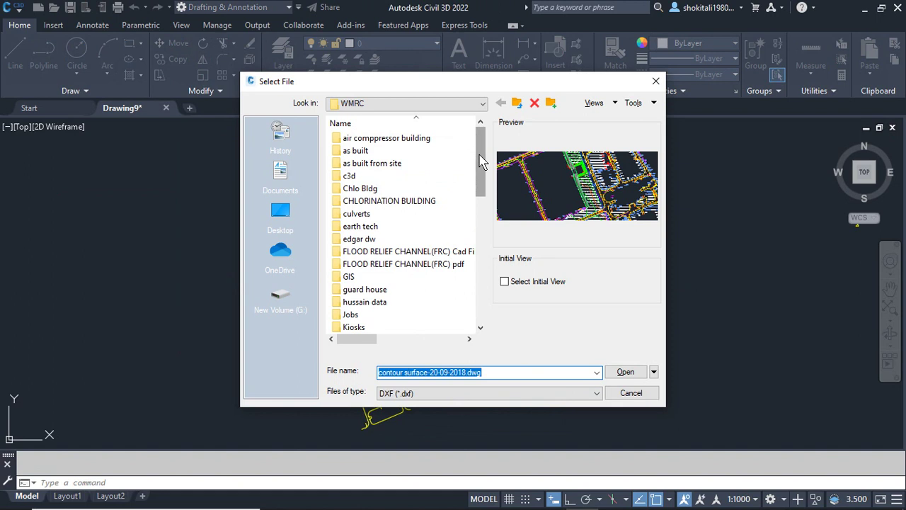
pyautogui.moveTo(480, 161); pyautogui.dragTo(480, 311)
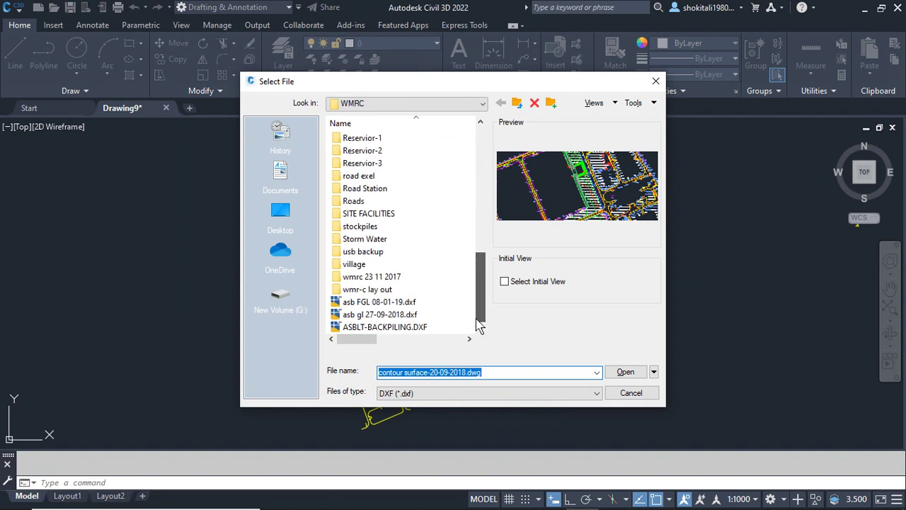
pyautogui.click(398, 314)
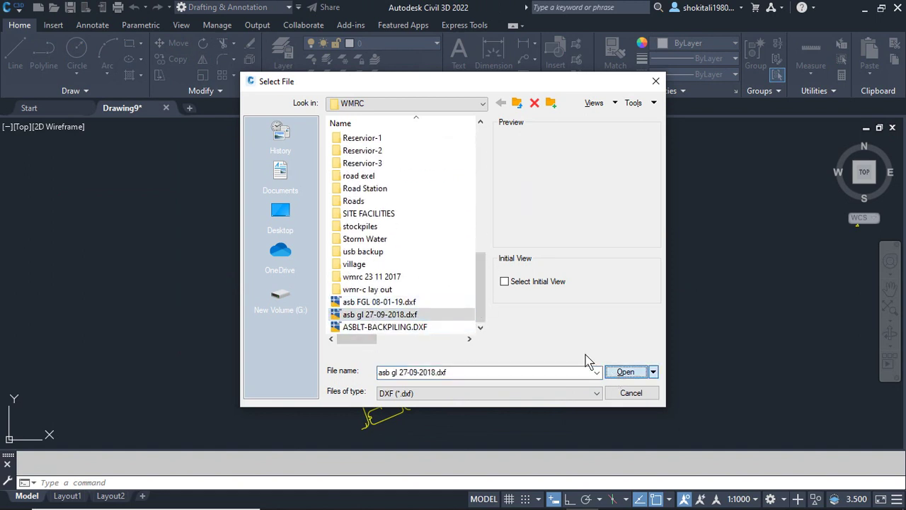
pyautogui.click(625, 372)
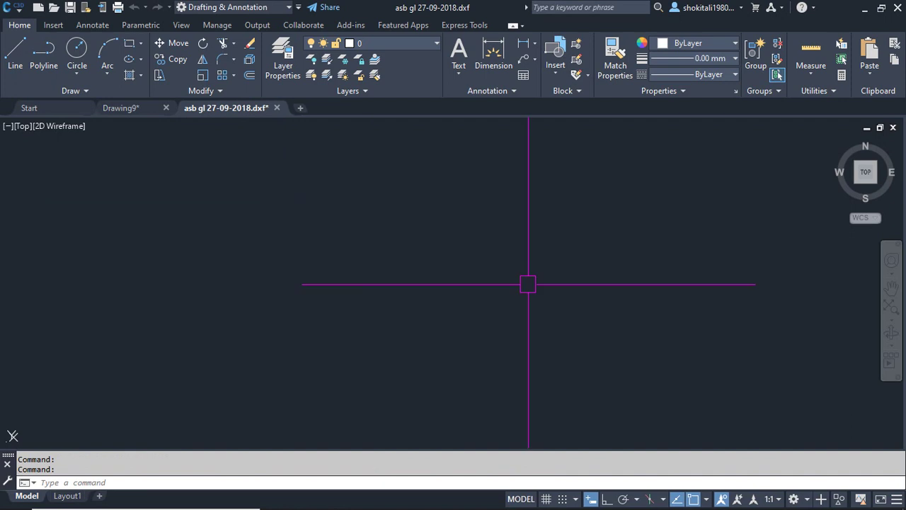
# - Zoom to extents (Z, E) on the survey drawing and briefly compare it with Drawing9
pyautogui.write('z')
pyautogui.press('Return')
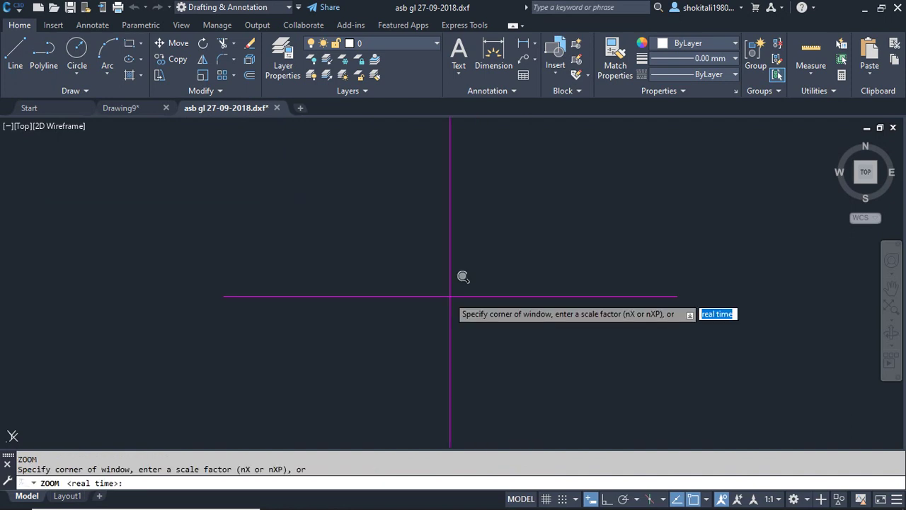
pyautogui.write('e')
pyautogui.press('Return')
pyautogui.moveTo(305, 248); pyautogui.dragTo(489, 222, button='middle')
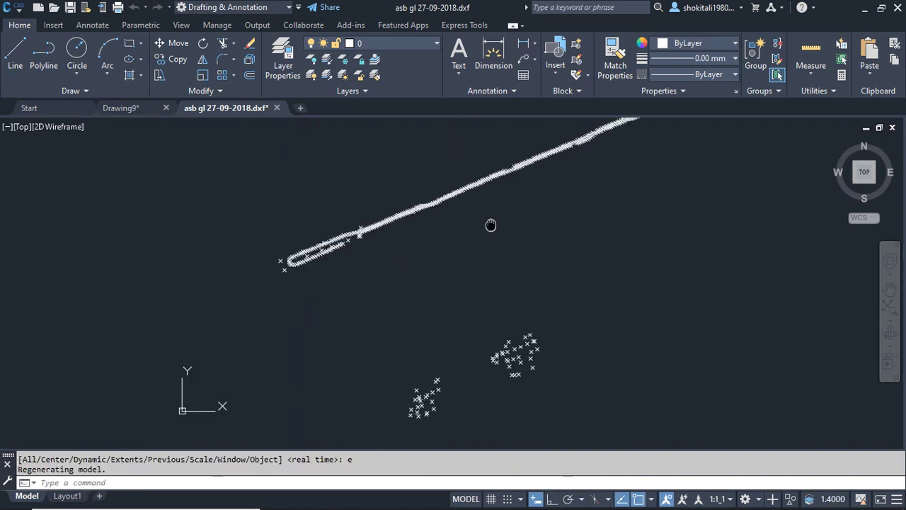
pyautogui.scroll(-2, 486, 229)
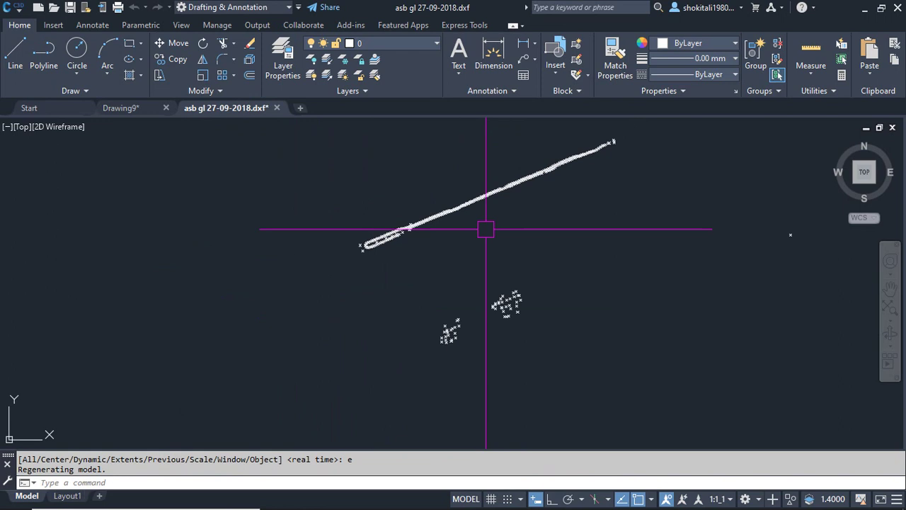
pyautogui.click(126, 104)
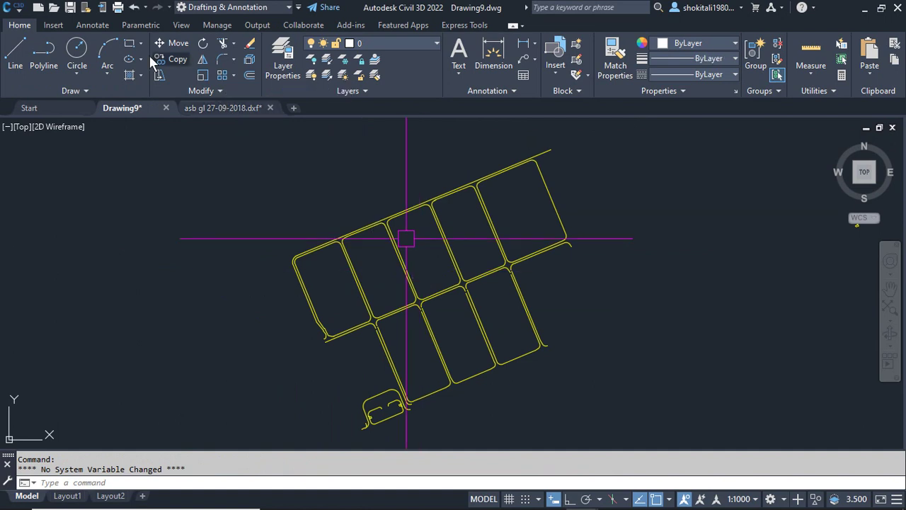
pyautogui.click(212, 107)
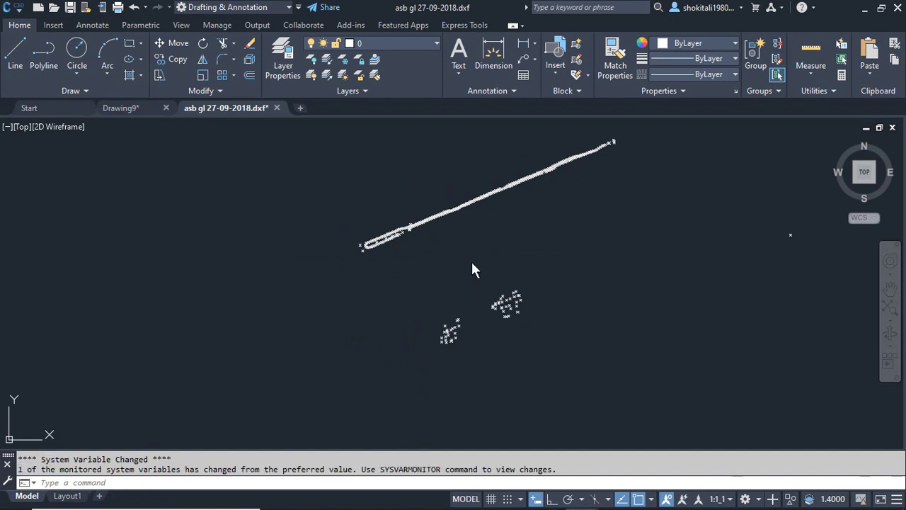
# - Crossing-select the 277 survey points and copy them to the clipboard
pyautogui.press('Escape')
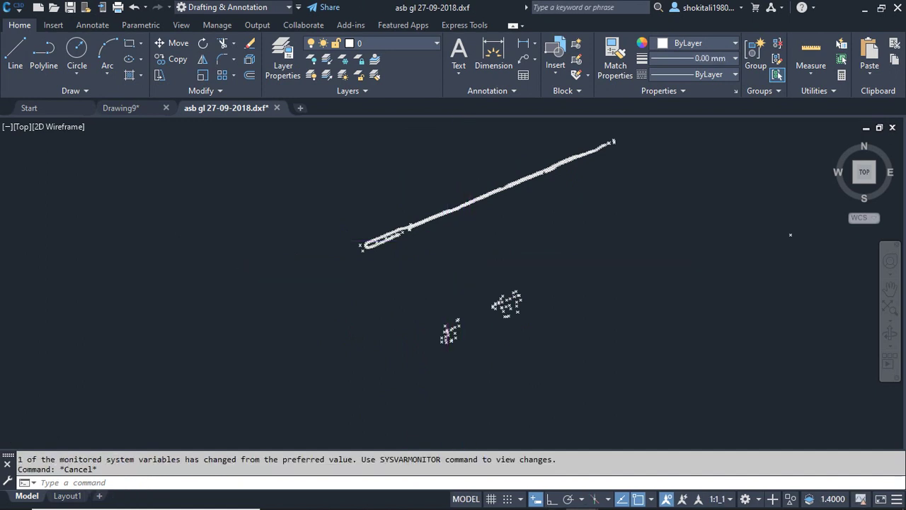
pyautogui.scroll(3, 338, 247)
pyautogui.scroll(-1, 404, 304)
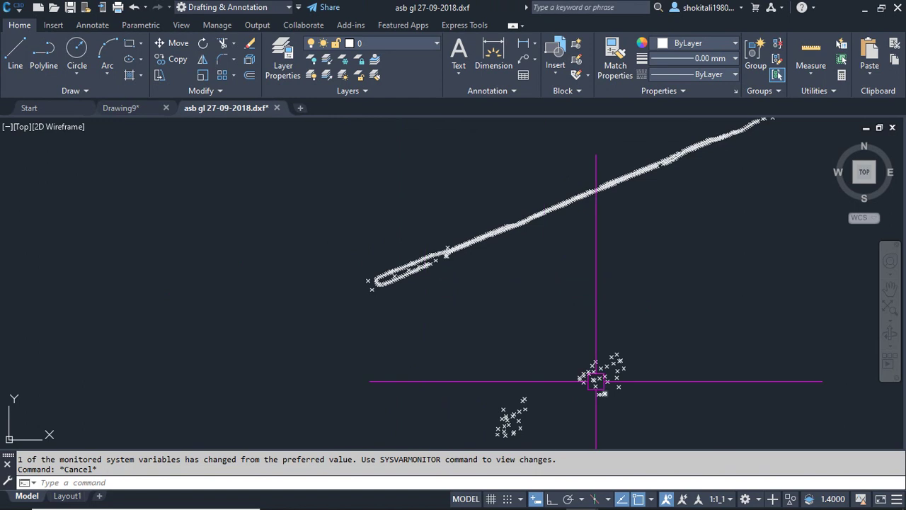
pyautogui.click(697, 430)
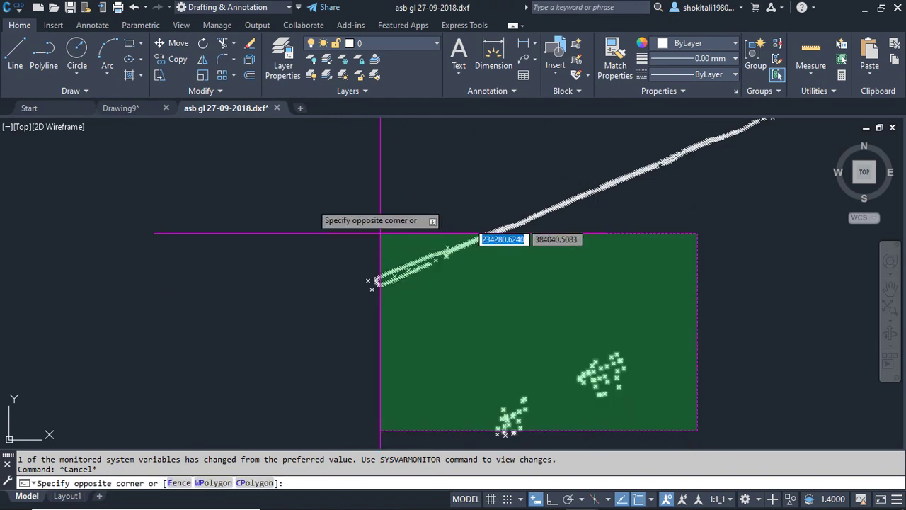
pyautogui.click(306, 203)
pyautogui.rightClick(312, 204)
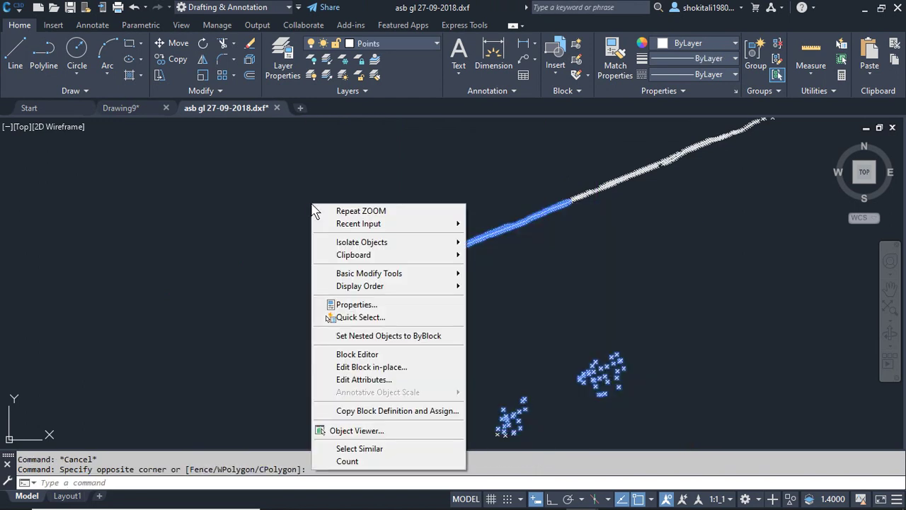
pyautogui.moveTo(386, 255)
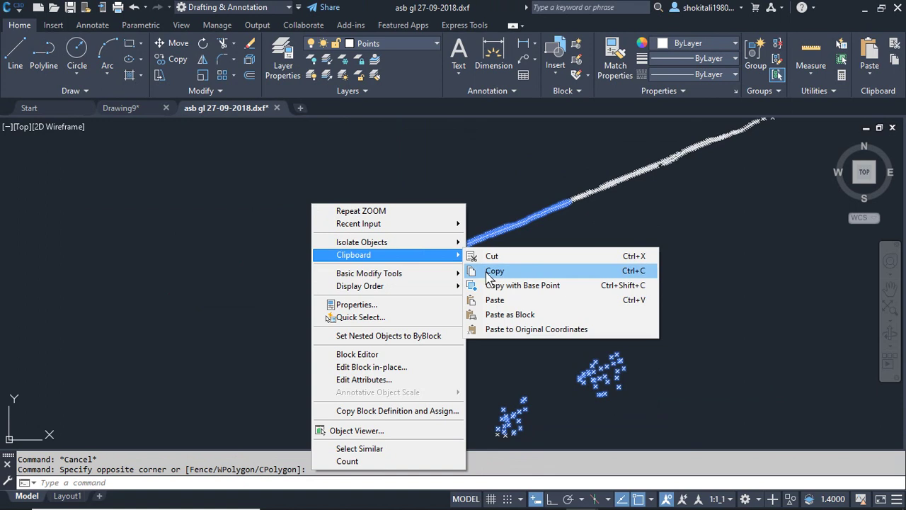
pyautogui.click(486, 272)
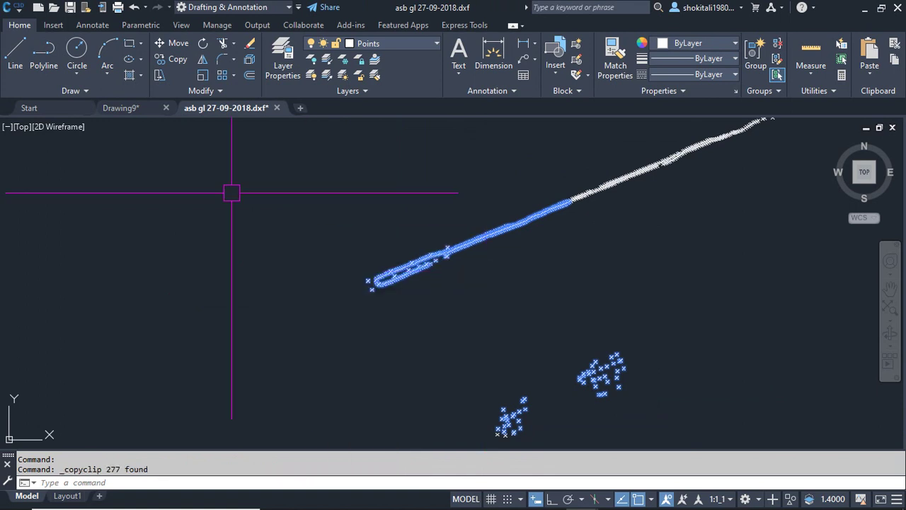
pyautogui.click(120, 107)
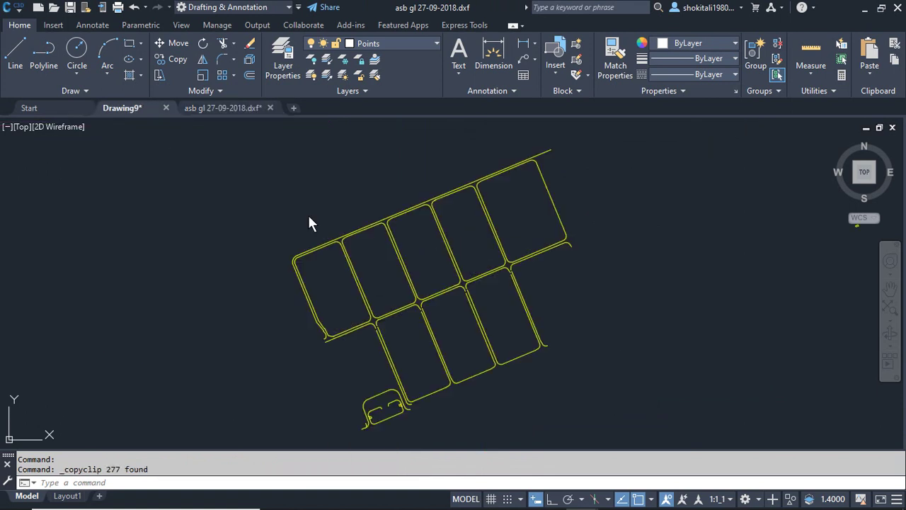
pyautogui.rightClick(444, 174)
pyautogui.moveTo(489, 235)
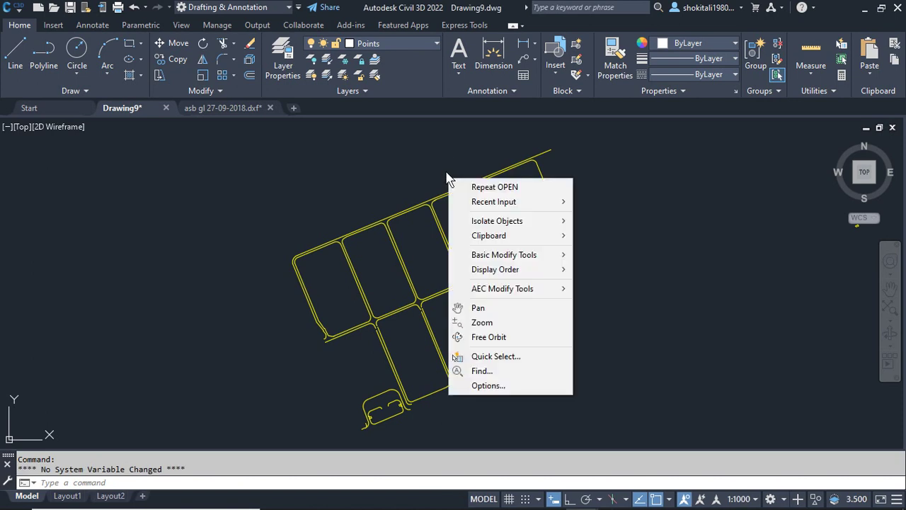
pyautogui.click(631, 309)
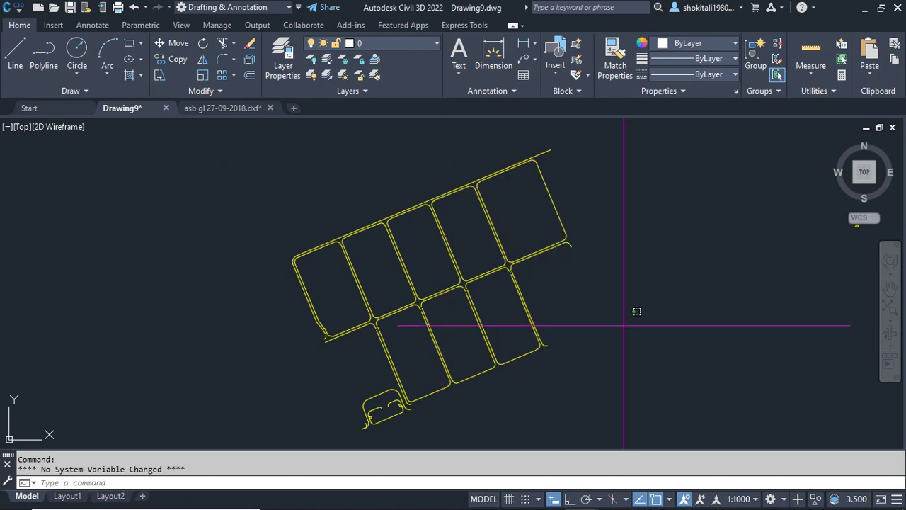
pyautogui.click(633, 310)
pyautogui.press('Escape')
pyautogui.rightClick(585, 198)
pyautogui.moveTo(624, 256)
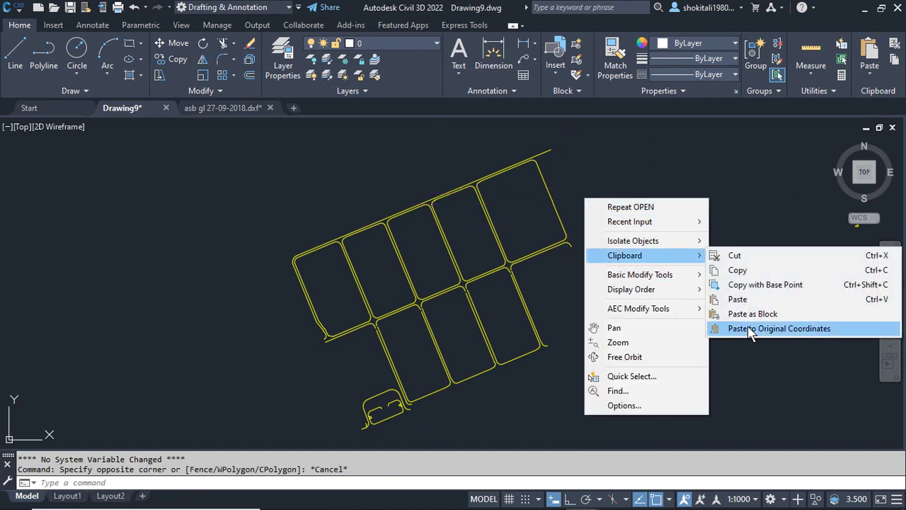
pyautogui.click(750, 330)
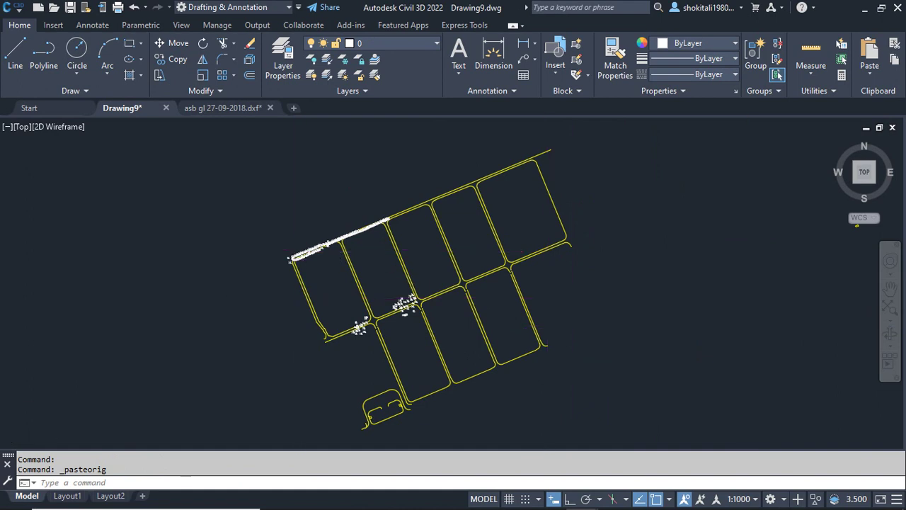
pyautogui.scroll(4, 303, 255)
pyautogui.scroll(4, 304, 255)
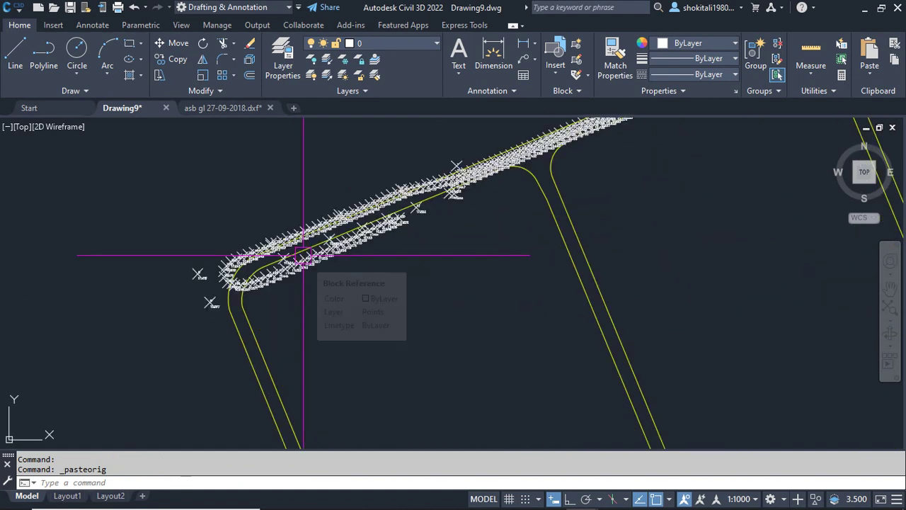
pyautogui.hotkey('ctrl', 'z')
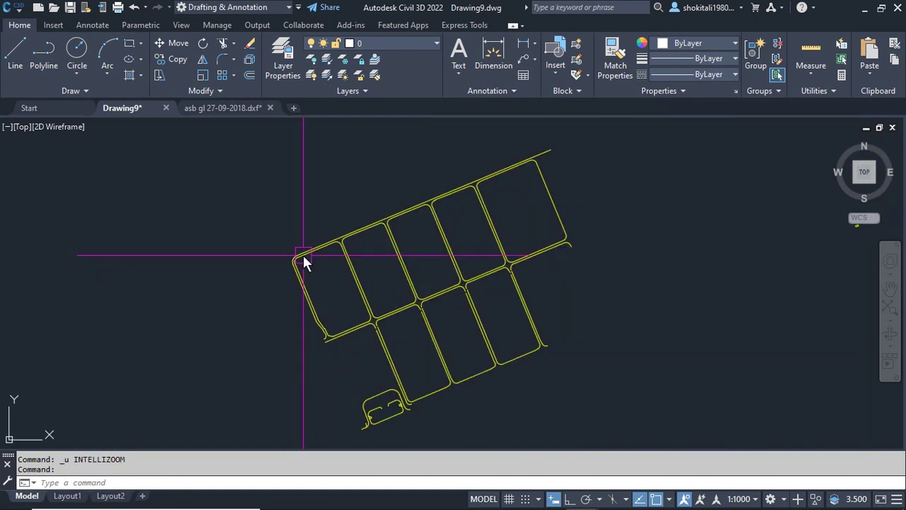
pyautogui.hotkey('ctrl', 'z')
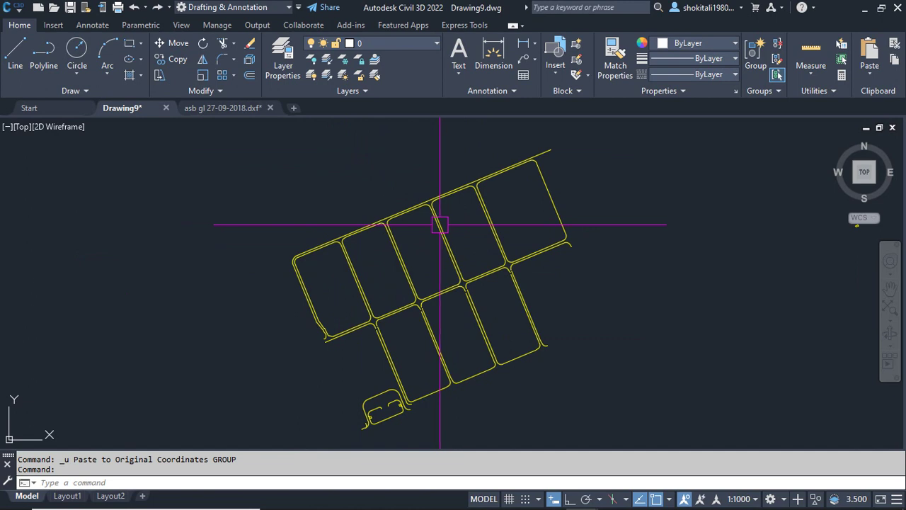
# - Close asb gl 27-09-2018.dxf, discarding its changes
pyautogui.click(271, 106)
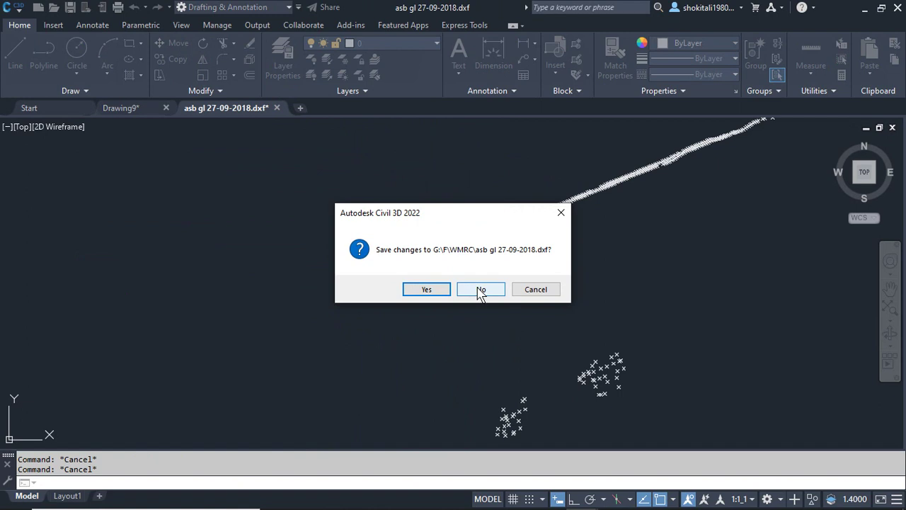
pyautogui.click(480, 290)
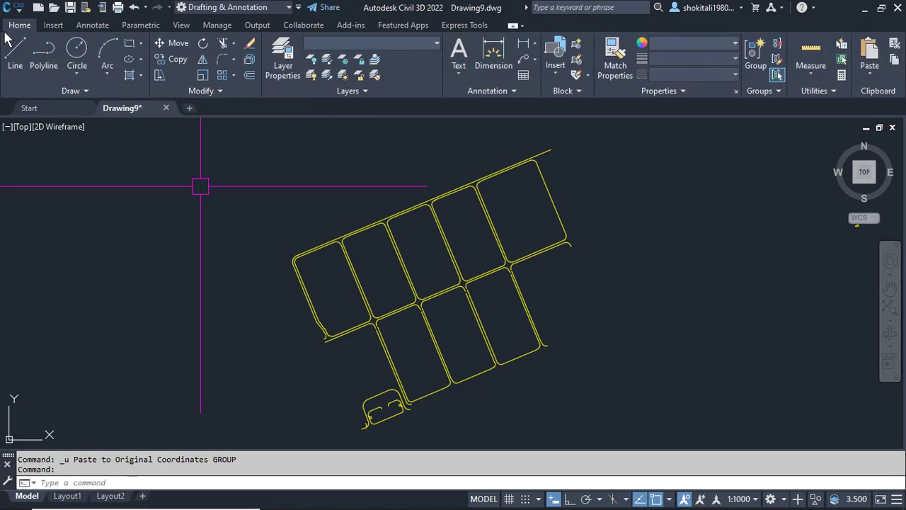
pyautogui.press('Escape')
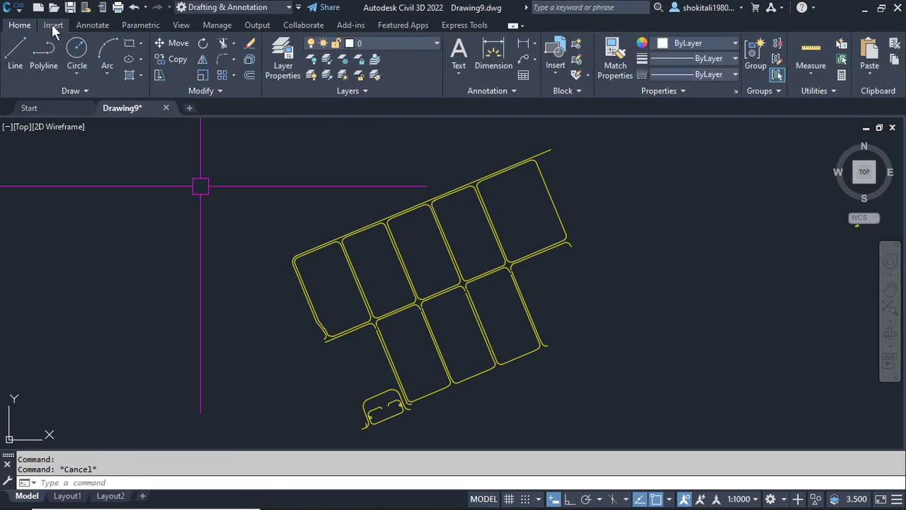
pyautogui.click(53, 27)
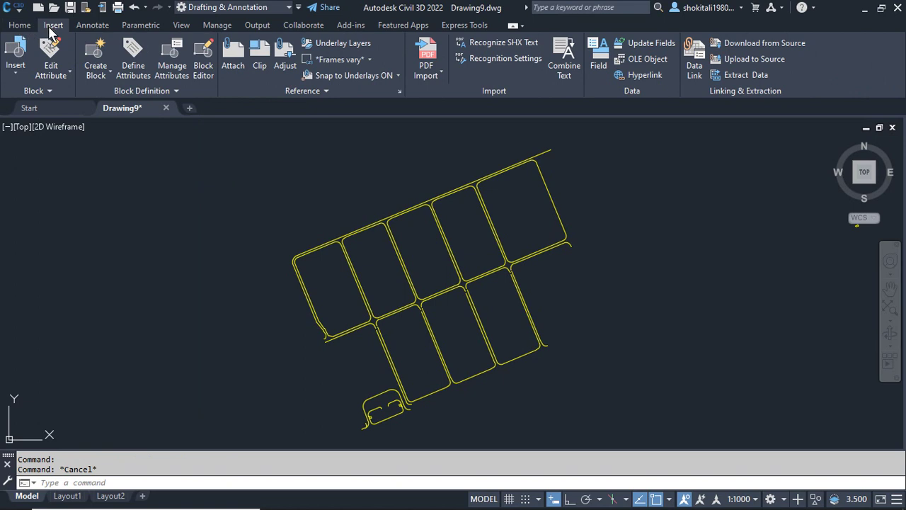
pyautogui.click(17, 50)
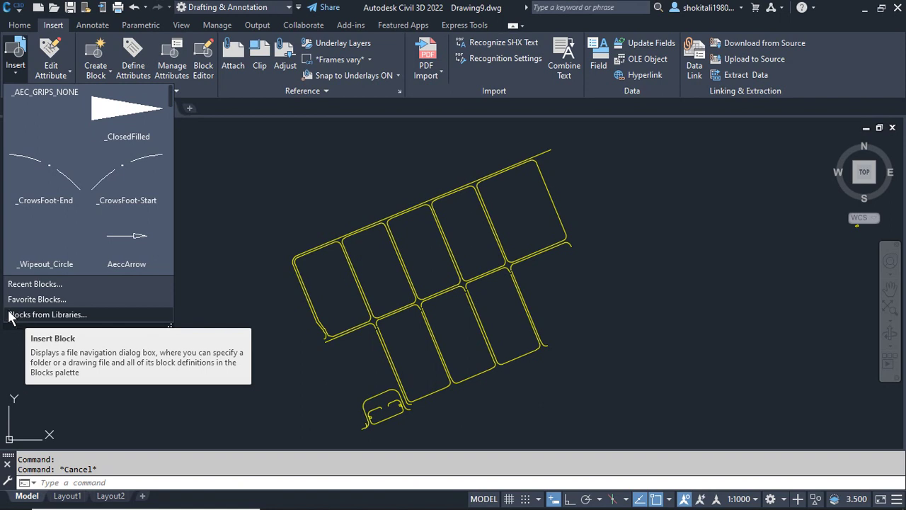
pyautogui.click(281, 206)
pyautogui.press('Escape')
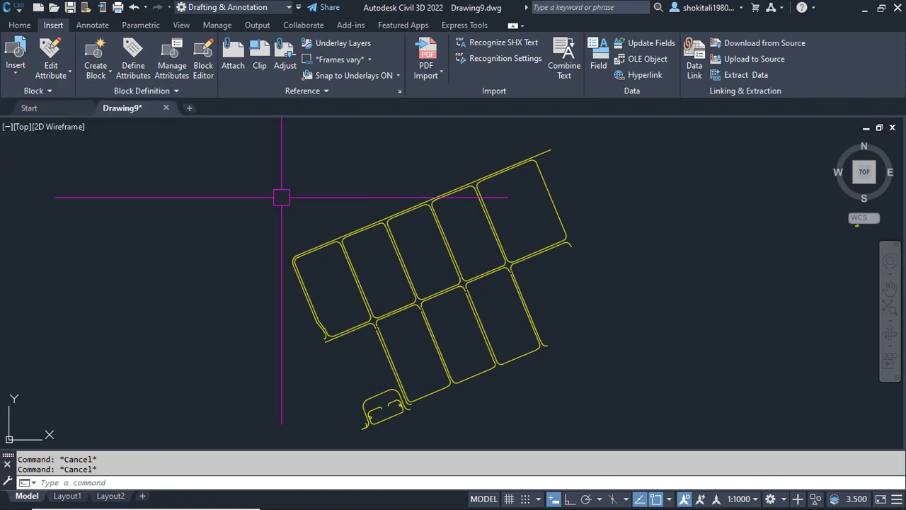
pyautogui.click(20, 25)
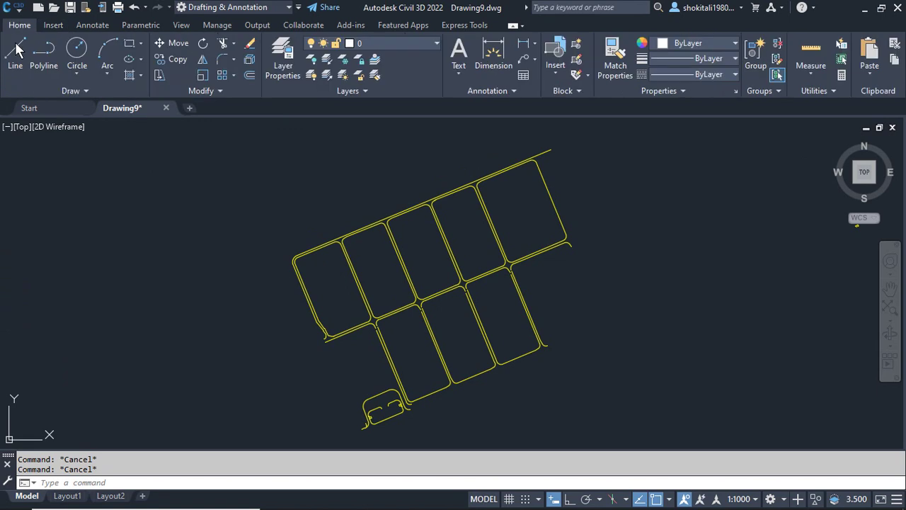
pyautogui.click(54, 26)
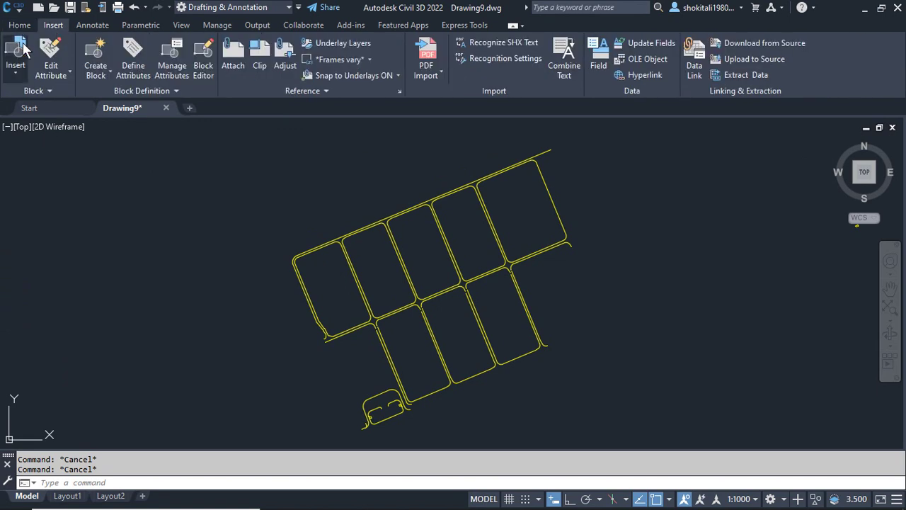
pyautogui.click(20, 26)
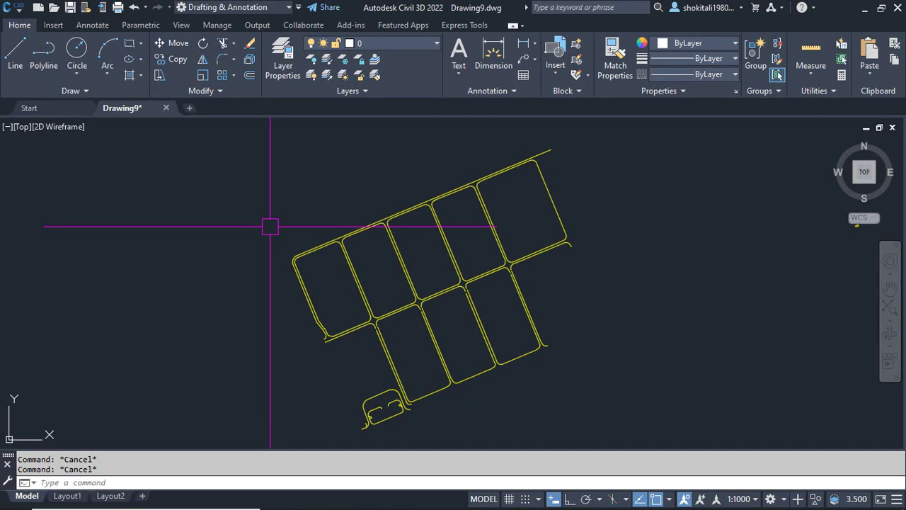
# - Run CLASSICINSERT to open the classic Insert dialog
pyautogui.write('cla')
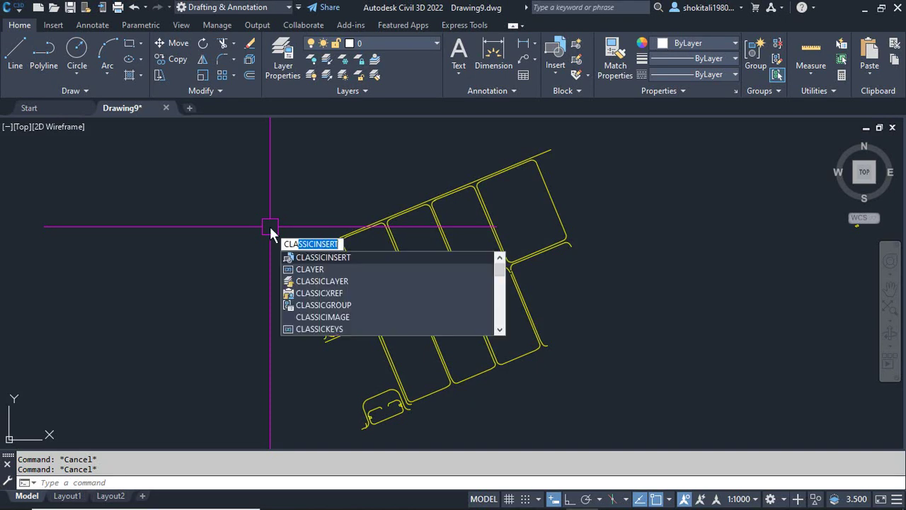
pyautogui.write('ssic')
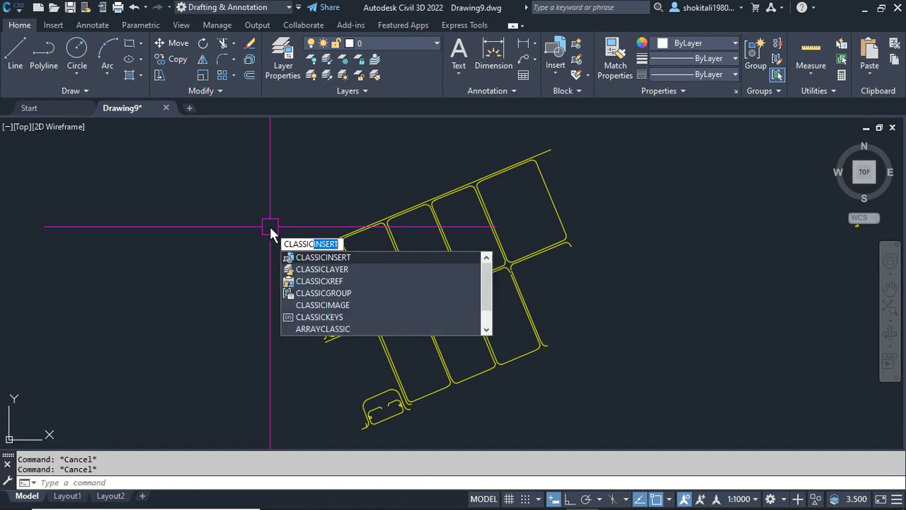
pyautogui.write('in')
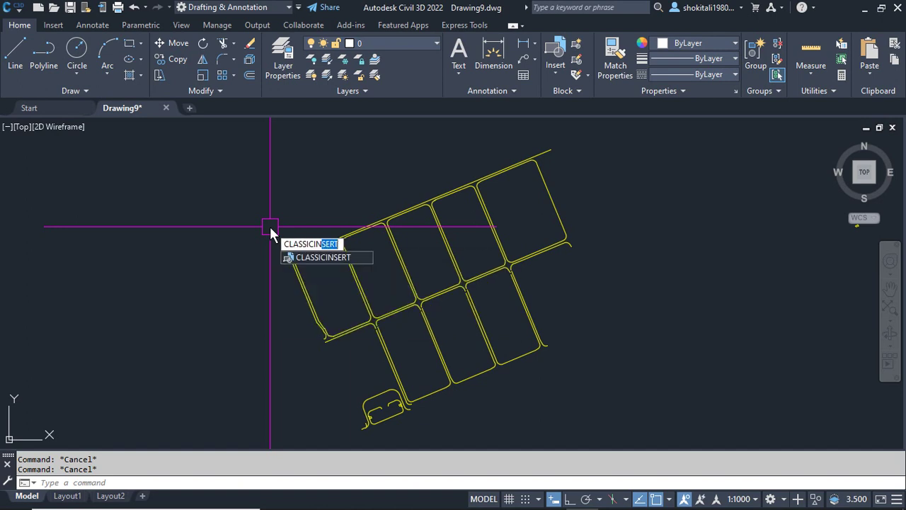
pyautogui.write('ser')
pyautogui.press('Return')
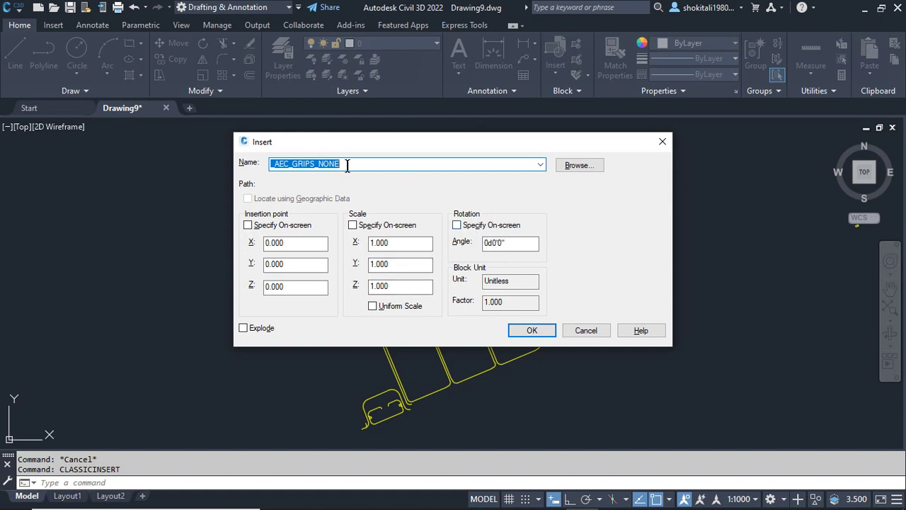
# - Pick asb FGL 08-01-19.dxf for insertion with an on-screen insertion point and accept
pyautogui.click(579, 167)
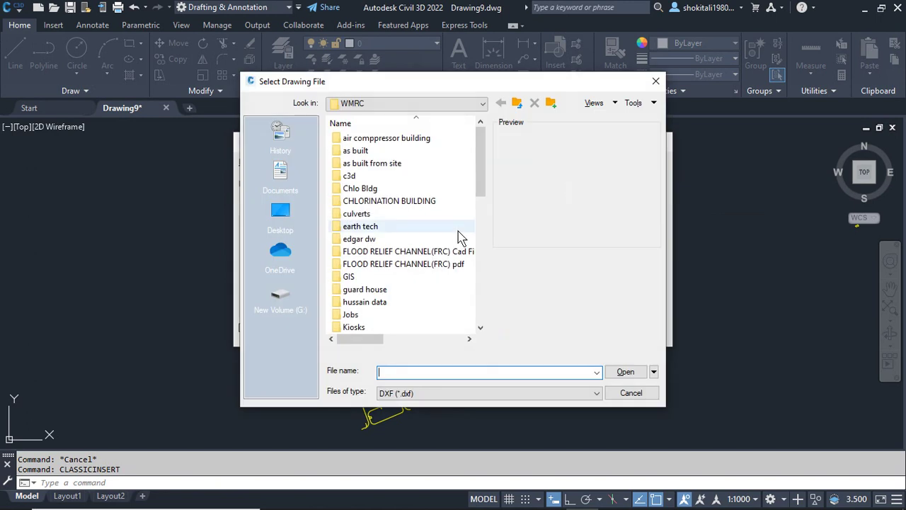
pyautogui.moveTo(478, 157); pyautogui.dragTo(469, 315)
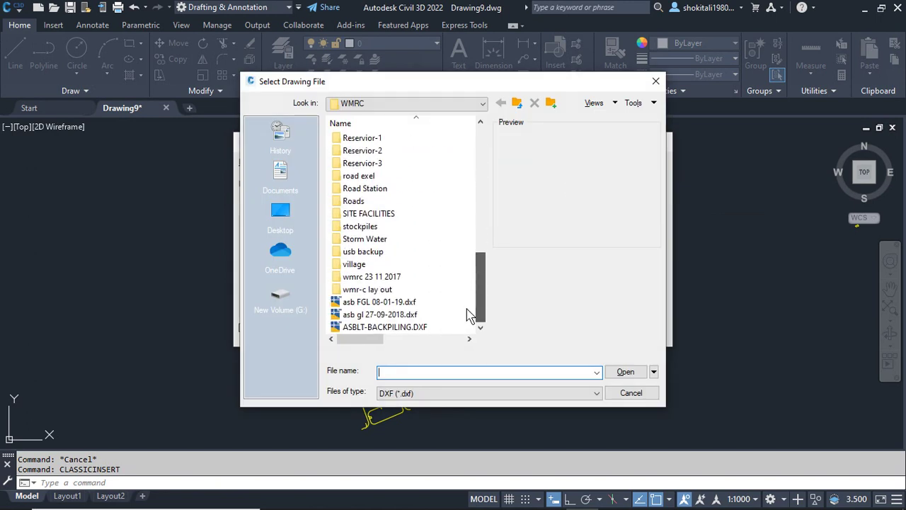
pyautogui.click(365, 305)
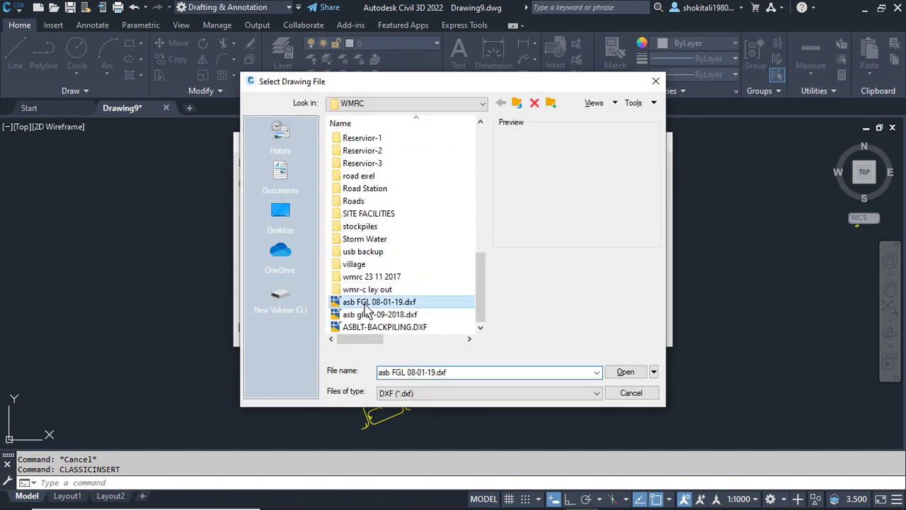
pyautogui.click(626, 373)
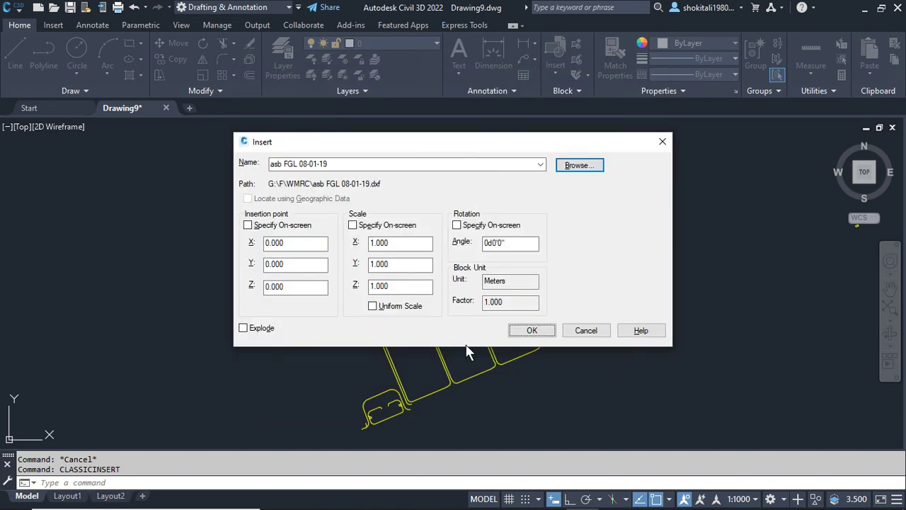
pyautogui.click(247, 225)
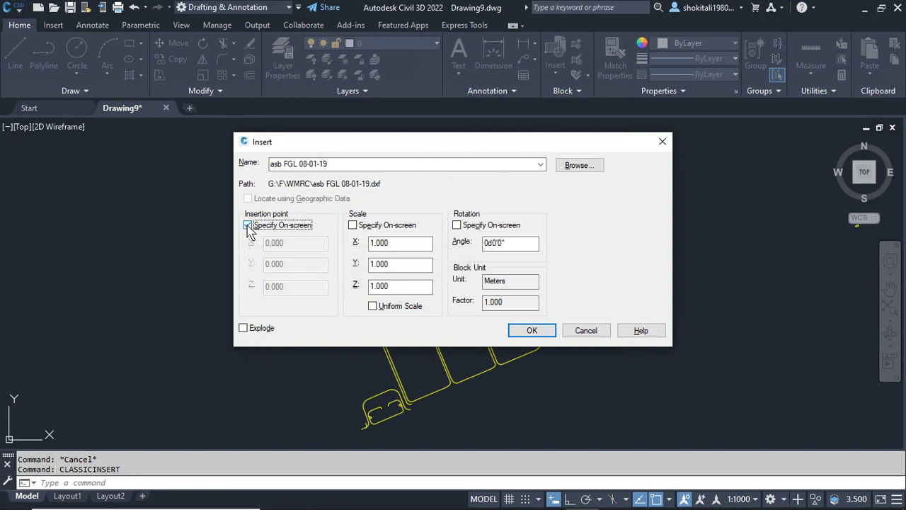
pyautogui.click(247, 226)
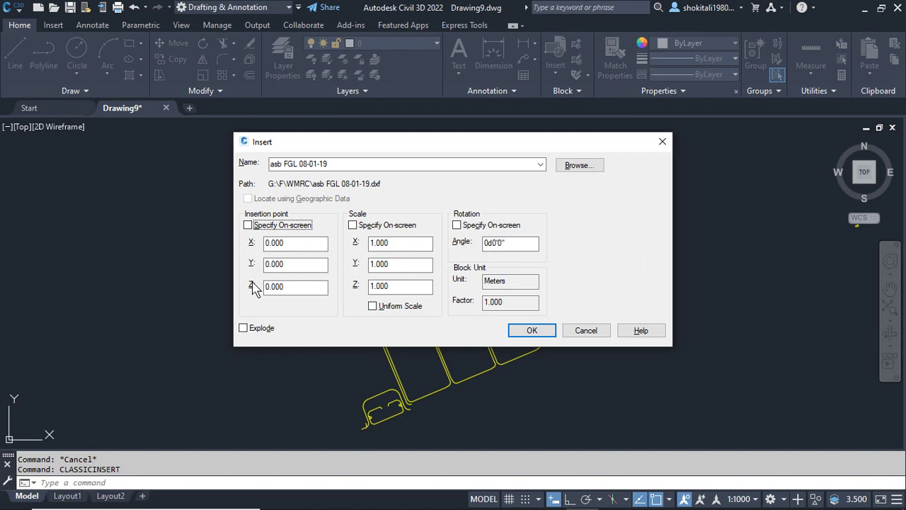
pyautogui.click(247, 227)
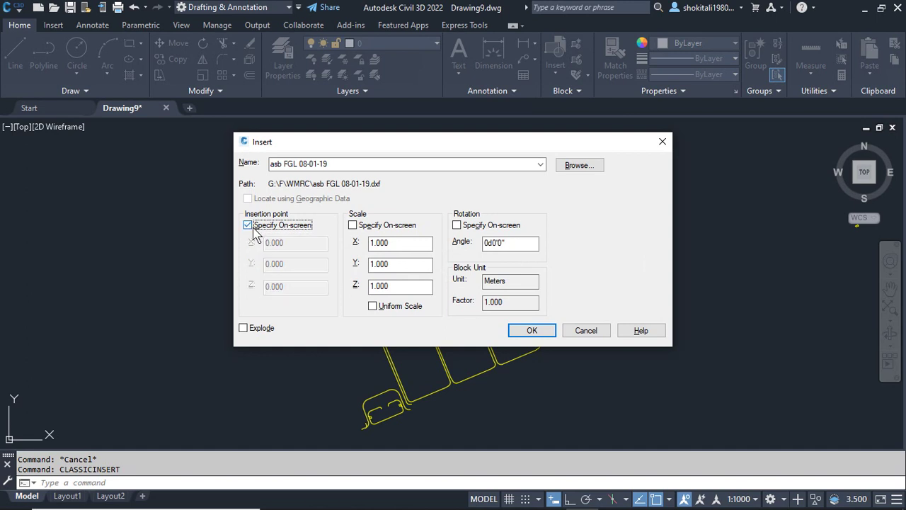
pyautogui.click(527, 333)
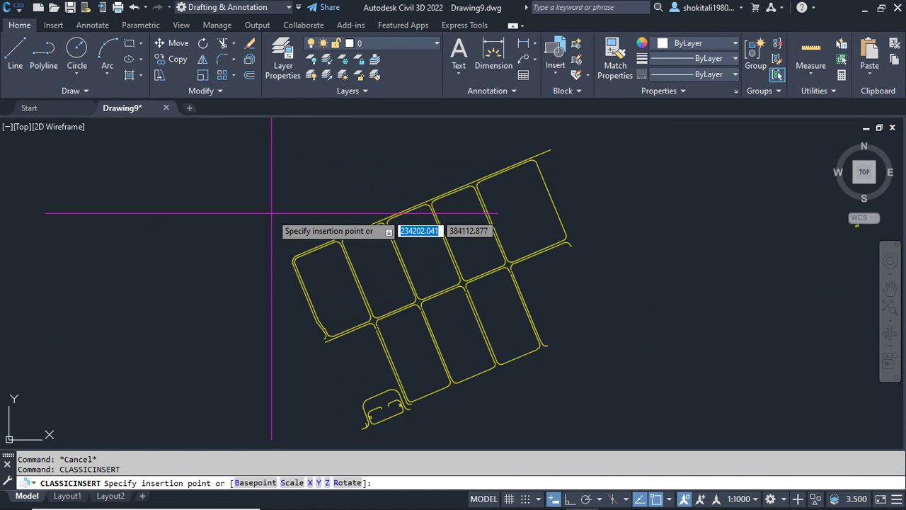
# - Reinsert asb FGL 08-01-19.dxf at 0,0,0, redefining the existing block
pyautogui.press('Escape')
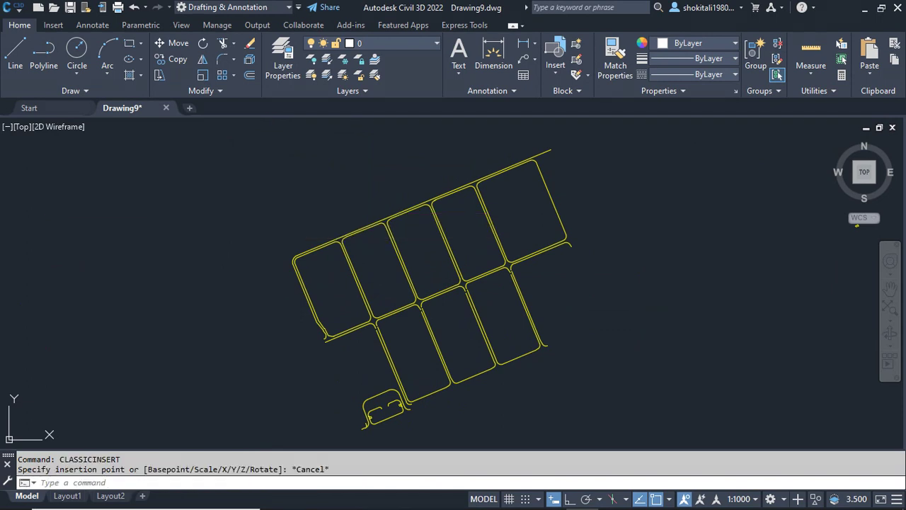
pyautogui.press('Return')
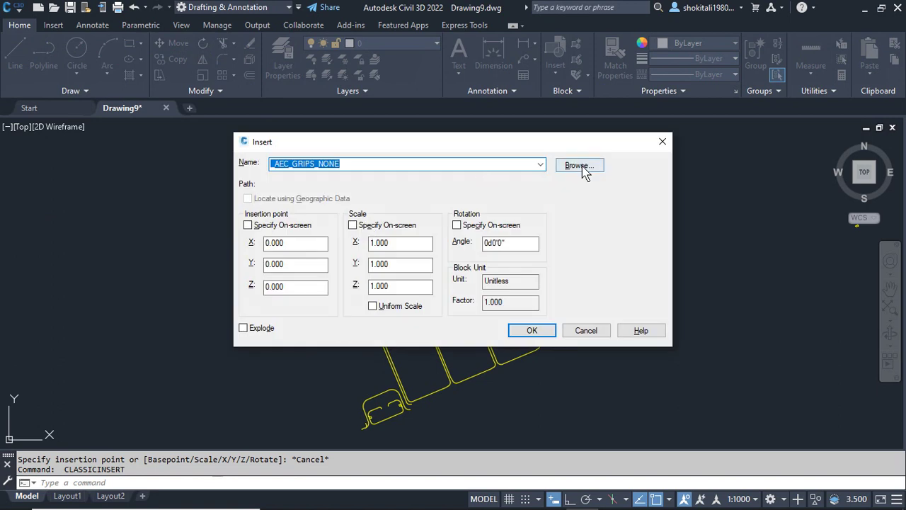
pyautogui.click(579, 166)
pyautogui.scroll(-7, 399, 262)
pyautogui.scroll(-3, 396, 268)
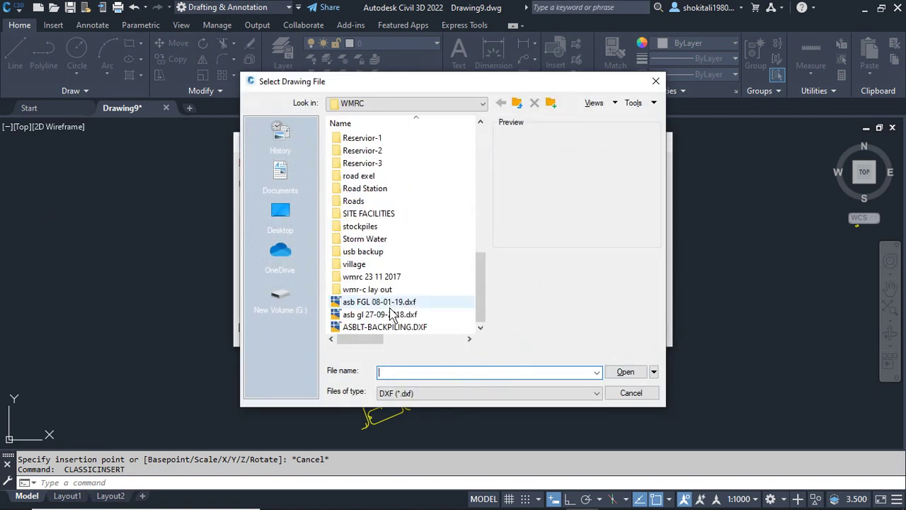
pyautogui.click(388, 303)
pyautogui.click(625, 372)
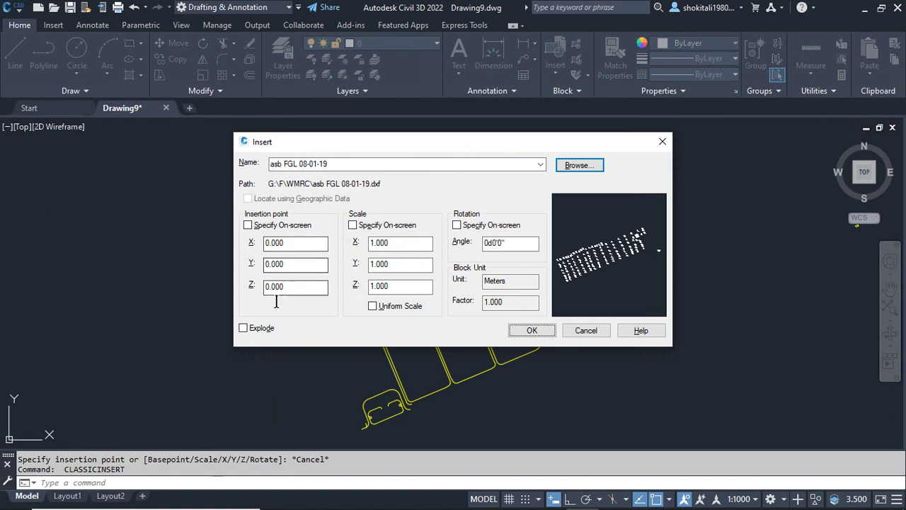
pyautogui.click(532, 331)
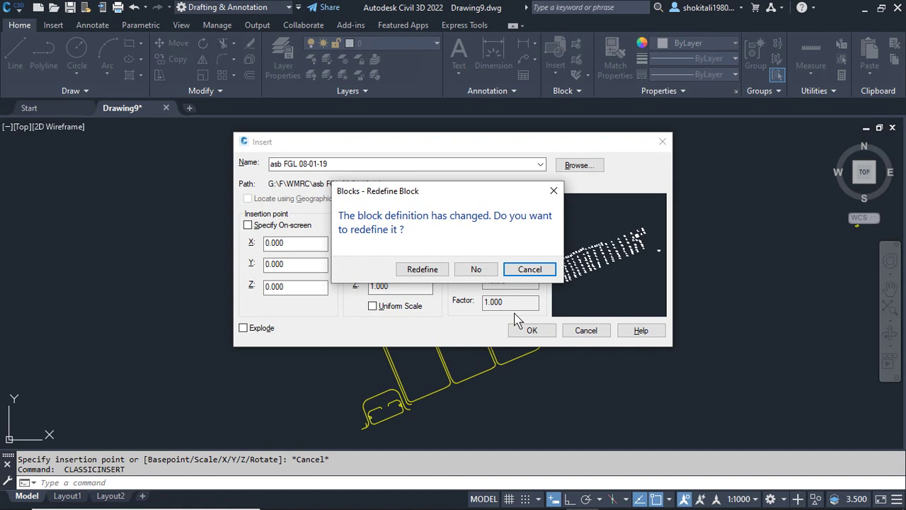
pyautogui.click(423, 270)
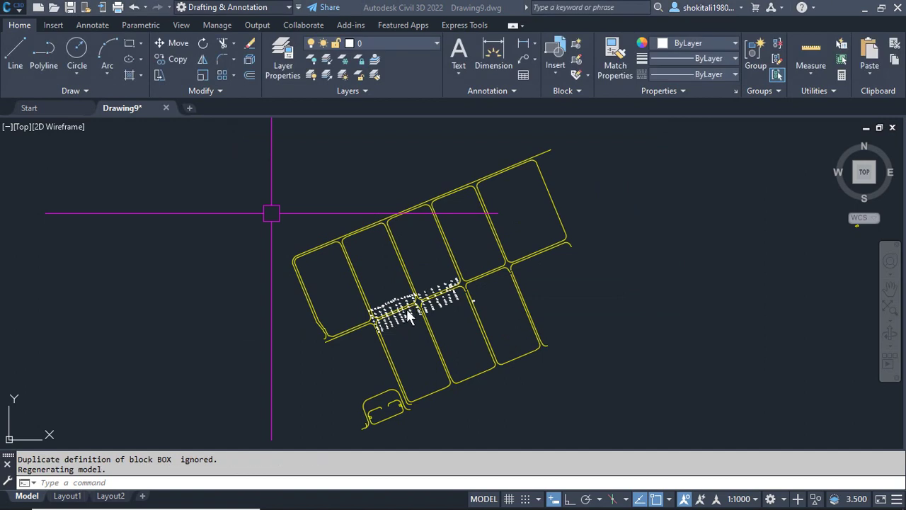
# - Select all and explode the asb FGL 08-01-19 block with X
pyautogui.press('Escape')
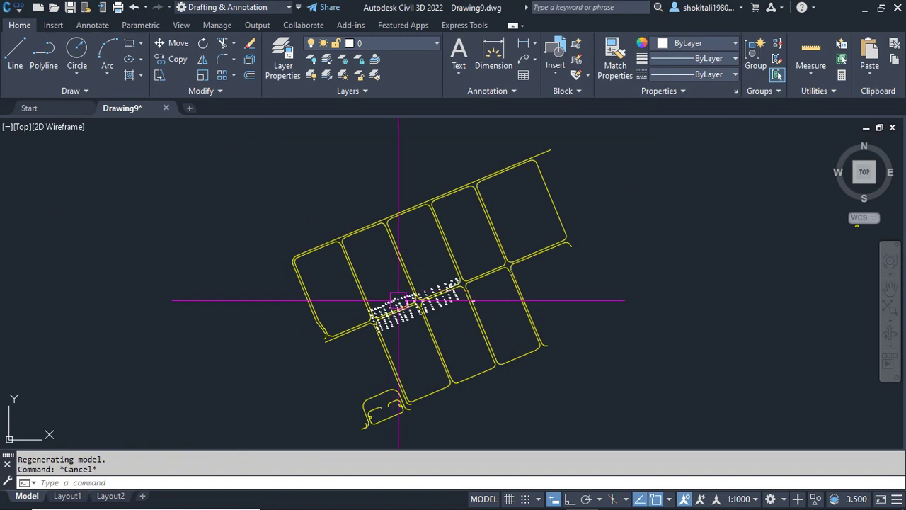
pyautogui.scroll(5, 389, 316)
pyautogui.scroll(1, 389, 316)
pyautogui.scroll(1, 389, 317)
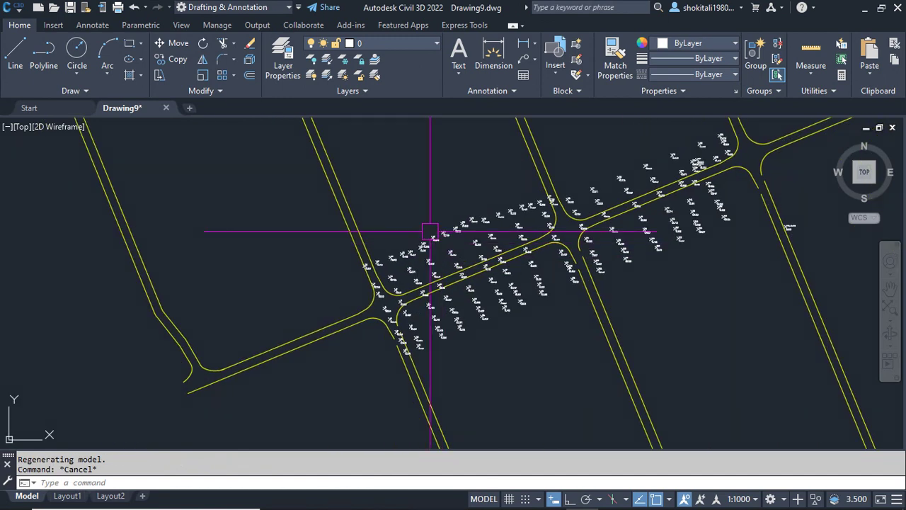
pyautogui.hotkey('ctrl', 'a')
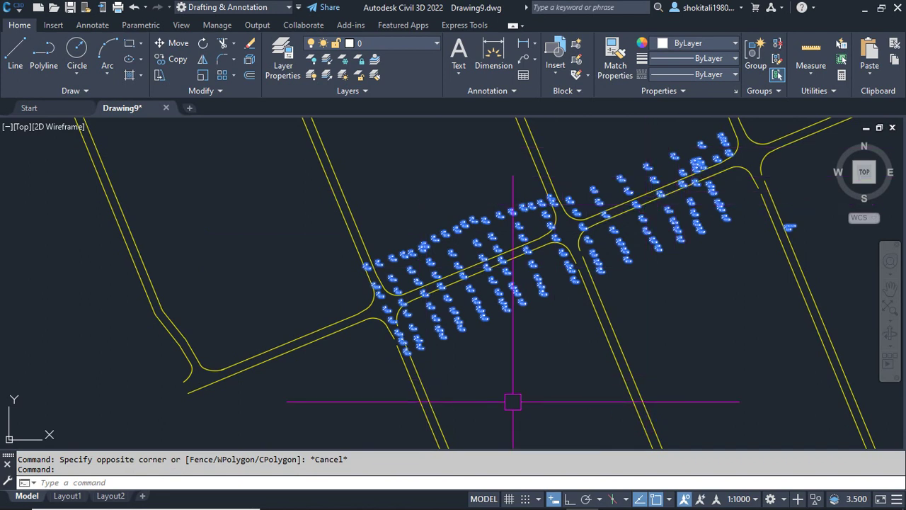
pyautogui.write('x')
pyautogui.press('Return')
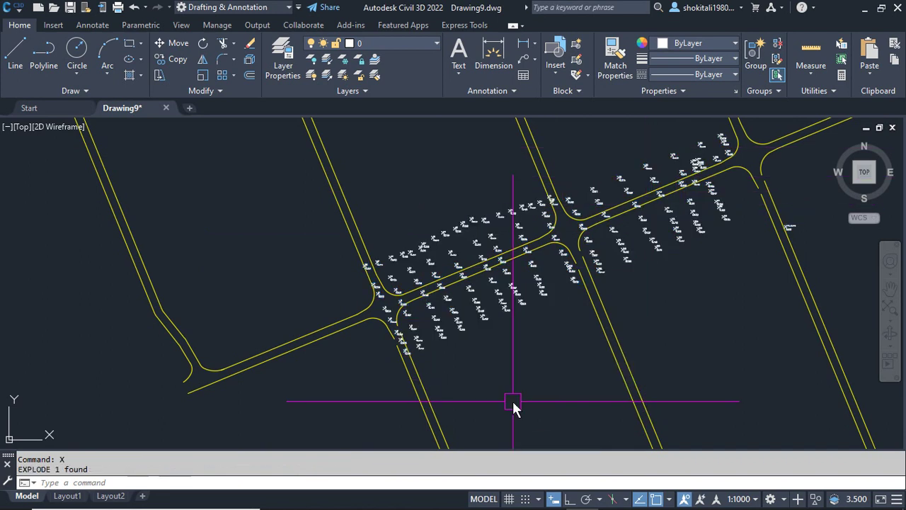
pyautogui.press('Escape')
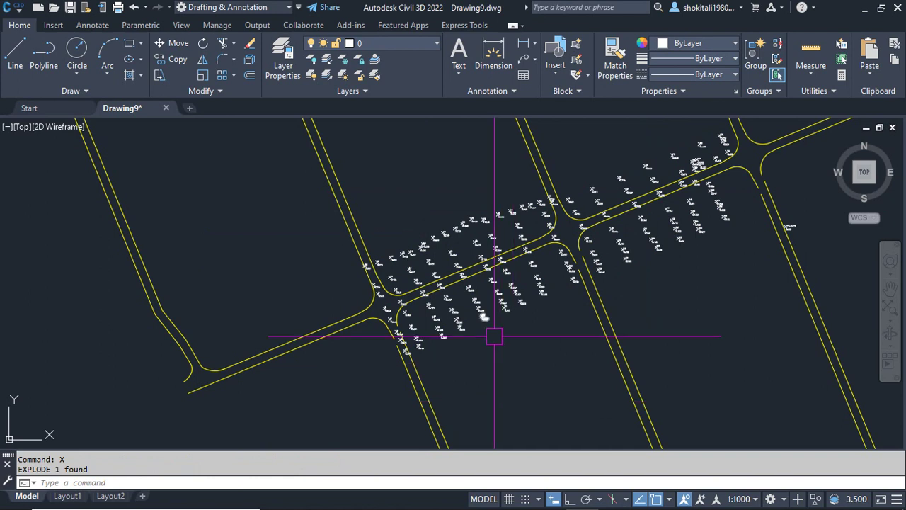
# - Select one exploded survey point to check its layer
pyautogui.scroll(2, 487, 319)
pyautogui.click(478, 320)
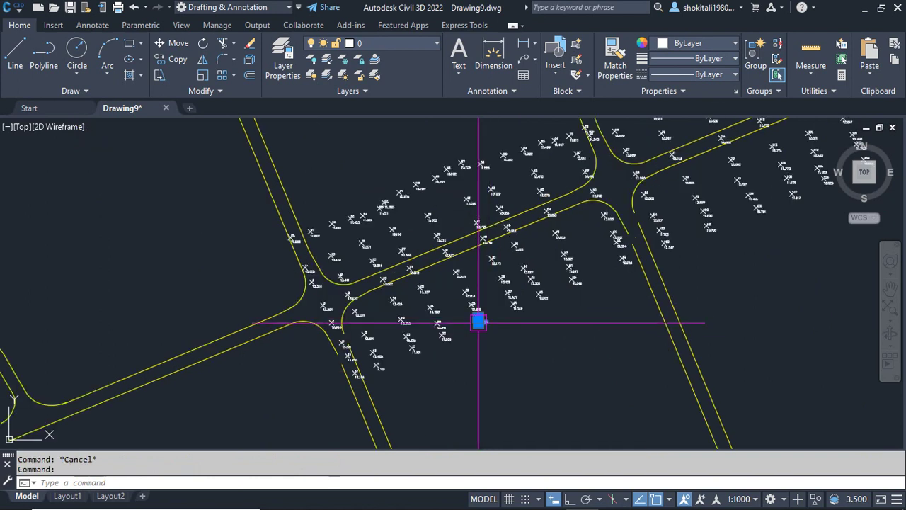
pyautogui.press('Escape')
# - Zoom out to frame the whole road layout, then switch to the Recording app
pyautogui.scroll(-5, 508, 337)
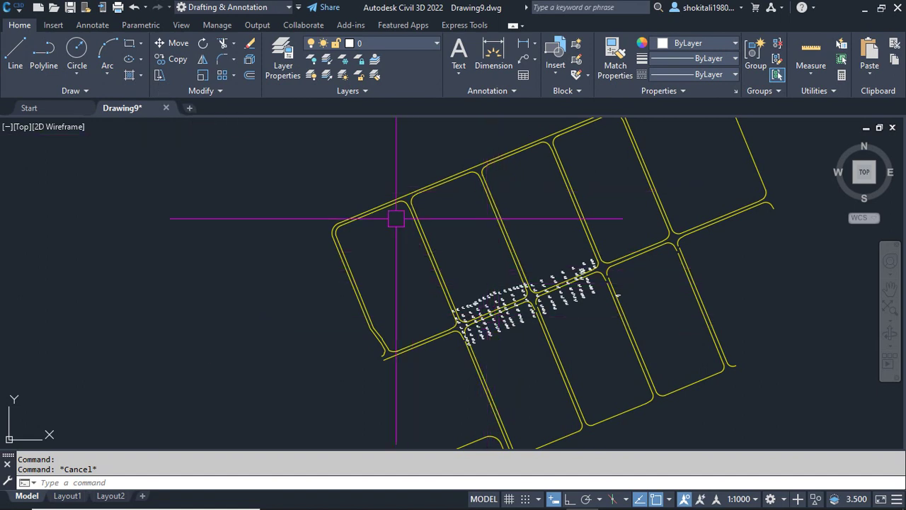
pyautogui.scroll(-2, 431, 238)
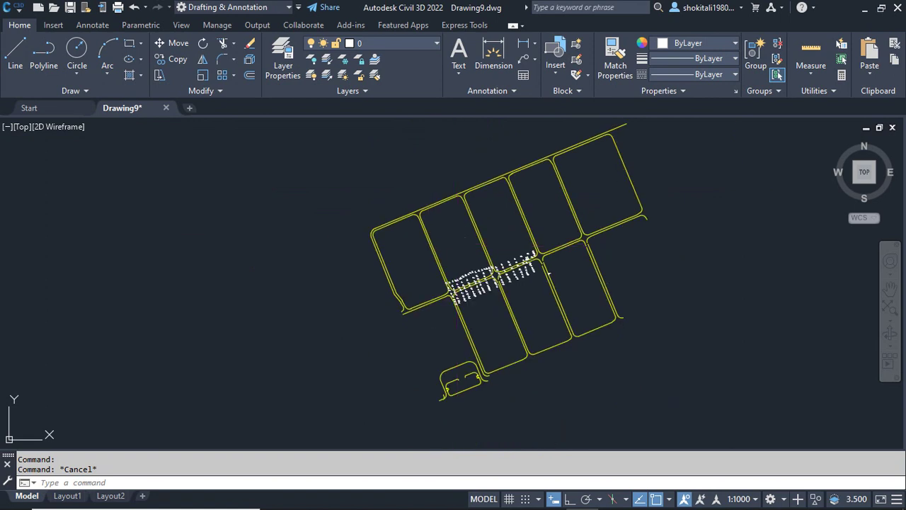
pyautogui.moveTo(463, 246); pyautogui.dragTo(361, 263, button='middle')
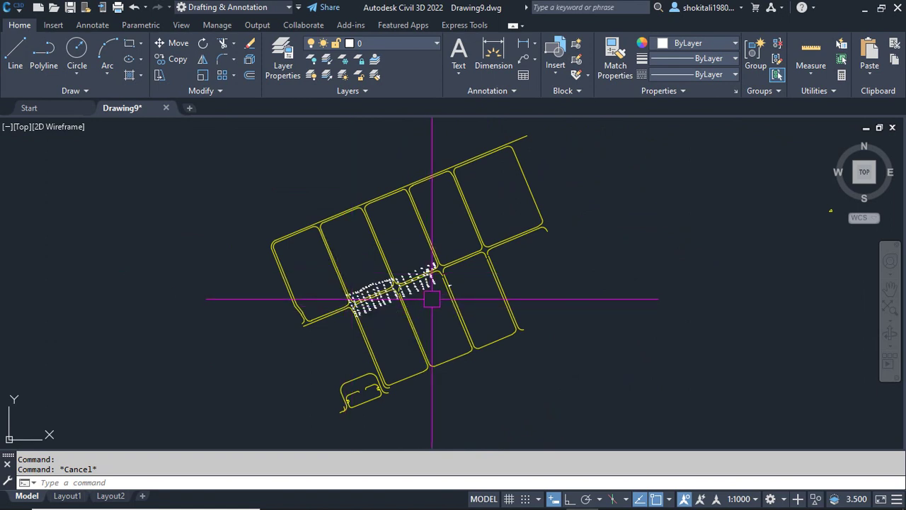
pyautogui.moveTo(505, 506)
pyautogui.click(516, 497)
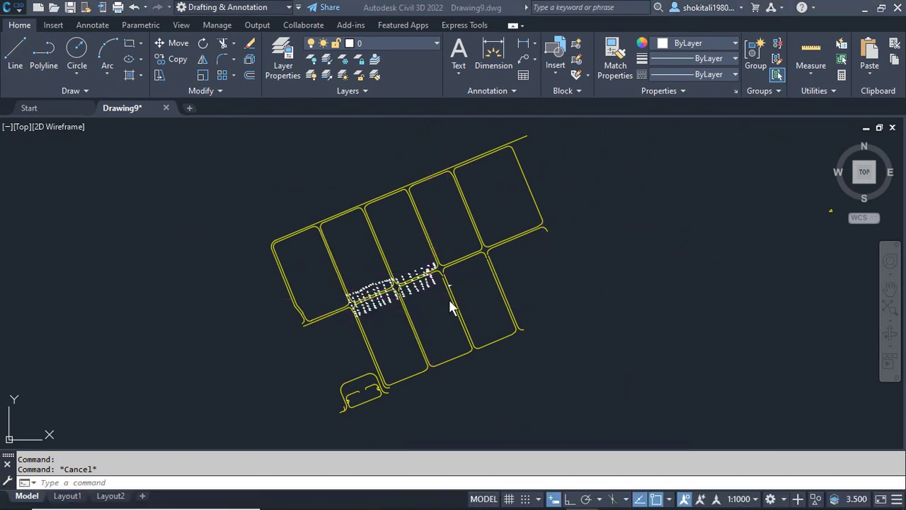